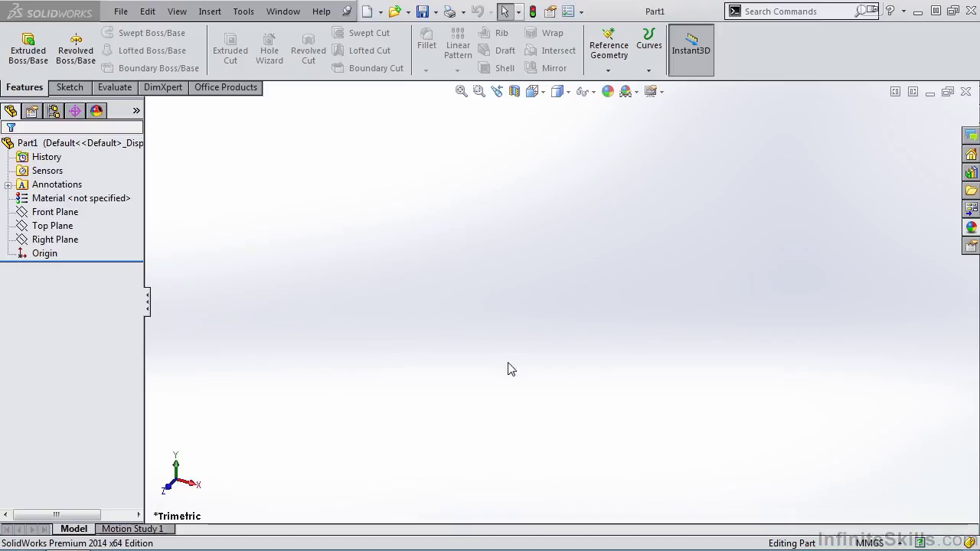
Start an extruded boss on the Front Plane and sketch a center rectangle about 111 by 72 mm centred on the origin.
left_click(35, 59)
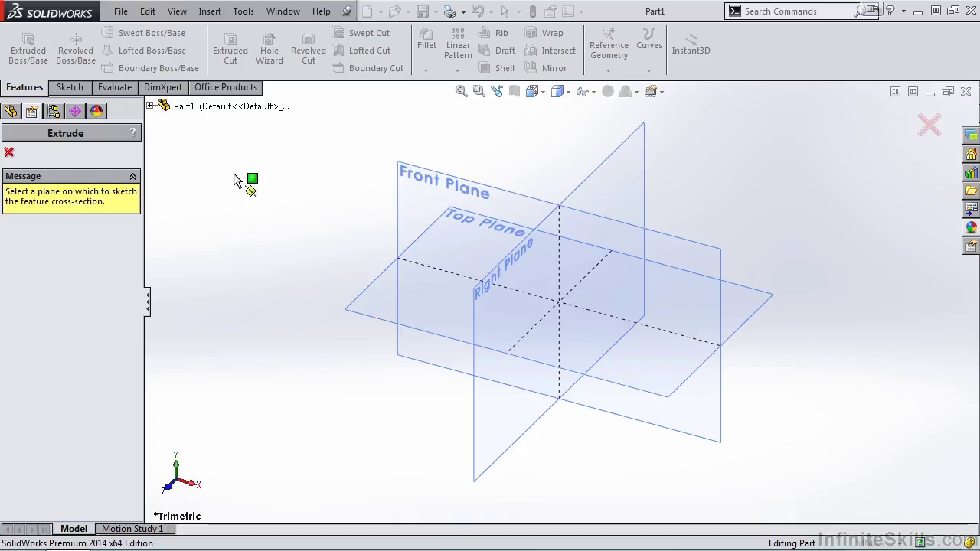
left_click(417, 210)
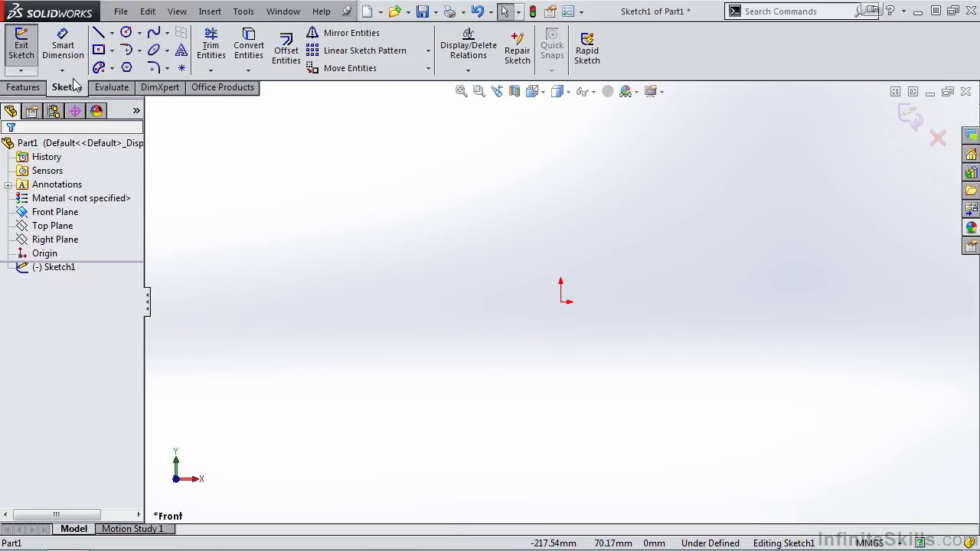
left_click(100, 52)
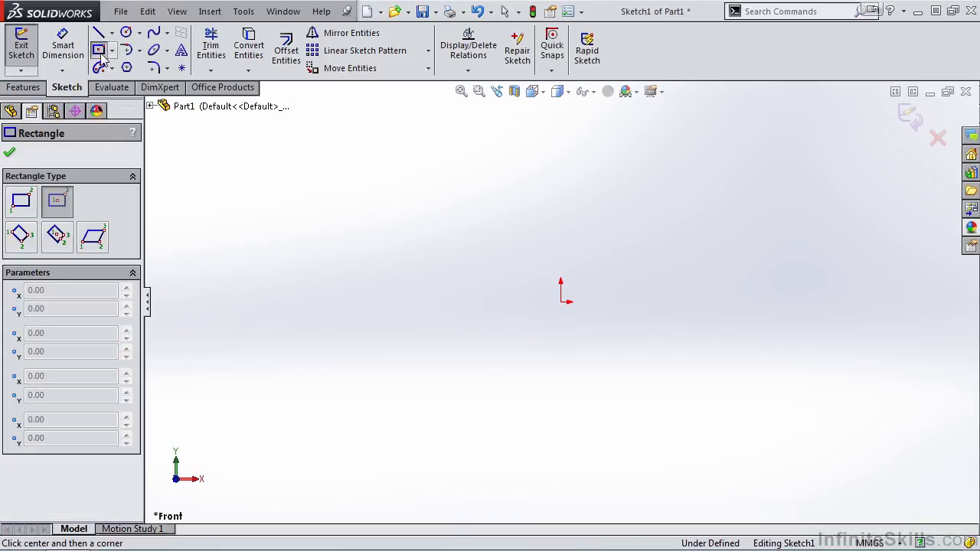
left_click(561, 301)
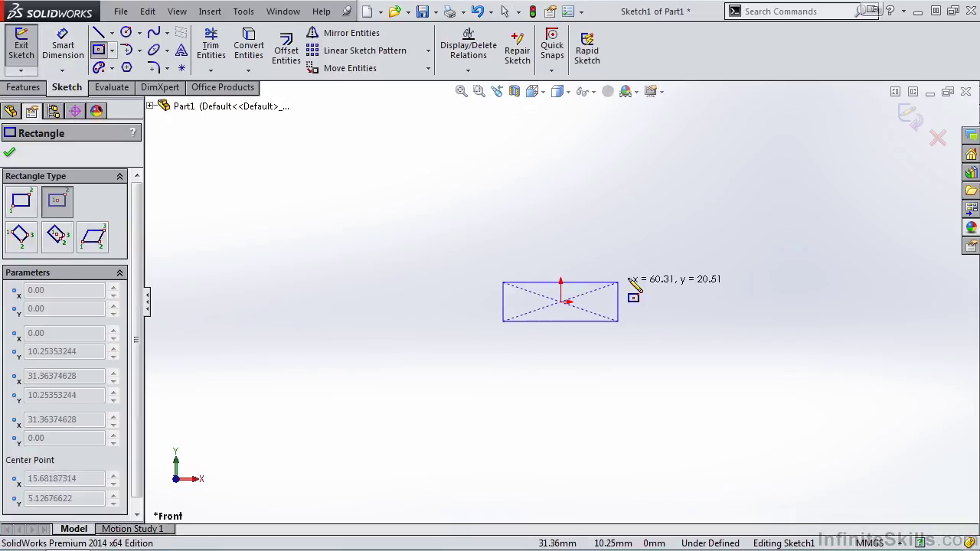
left_click(666, 233)
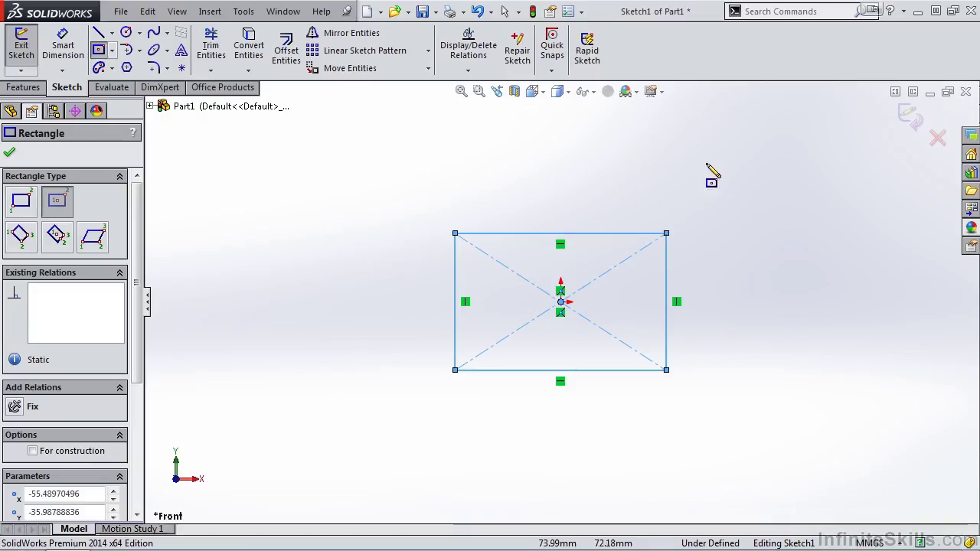
left_click(909, 123)
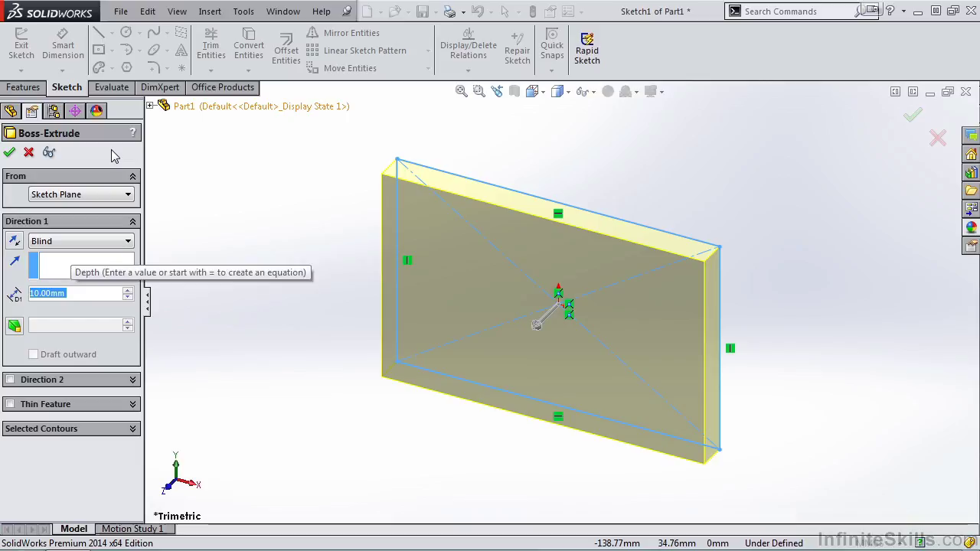
Set the Blind extrusion depth to 50 mm in Direction 1.
left_click(107, 292)
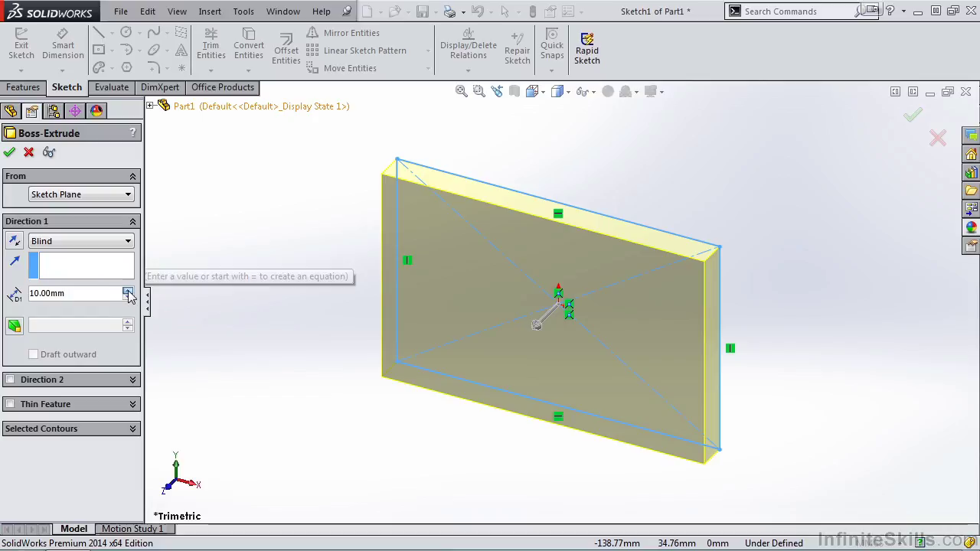
left_click(128, 294)
left_click(128, 294)
left_click(128, 301)
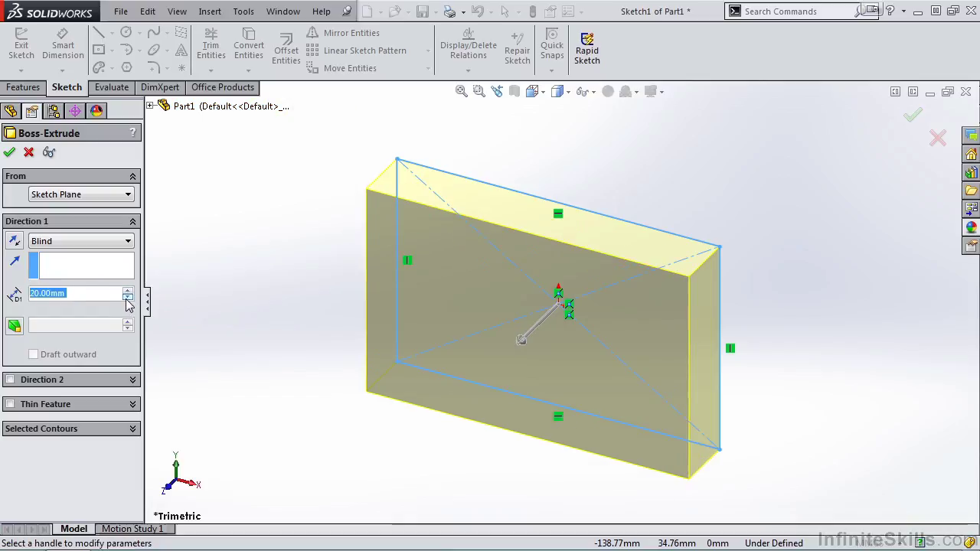
left_click(127, 294)
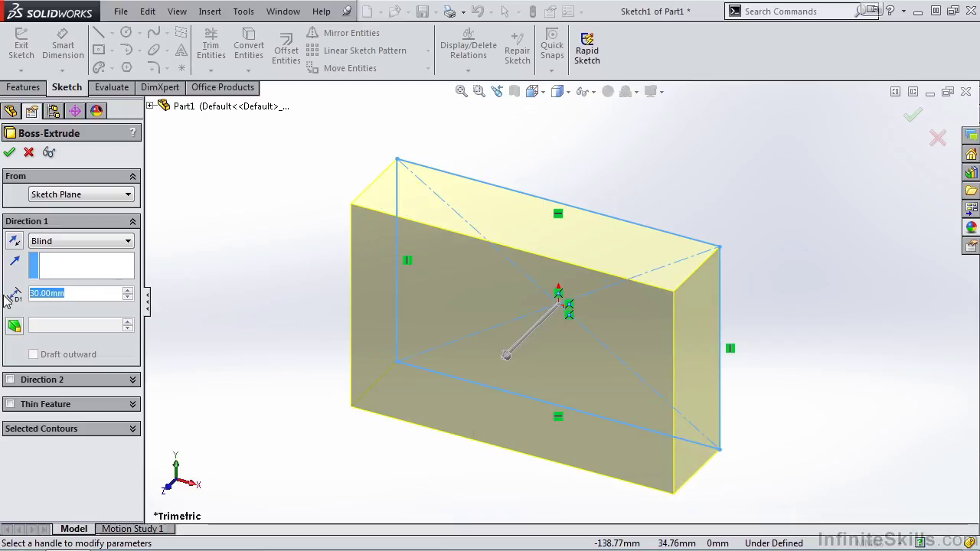
type("50")
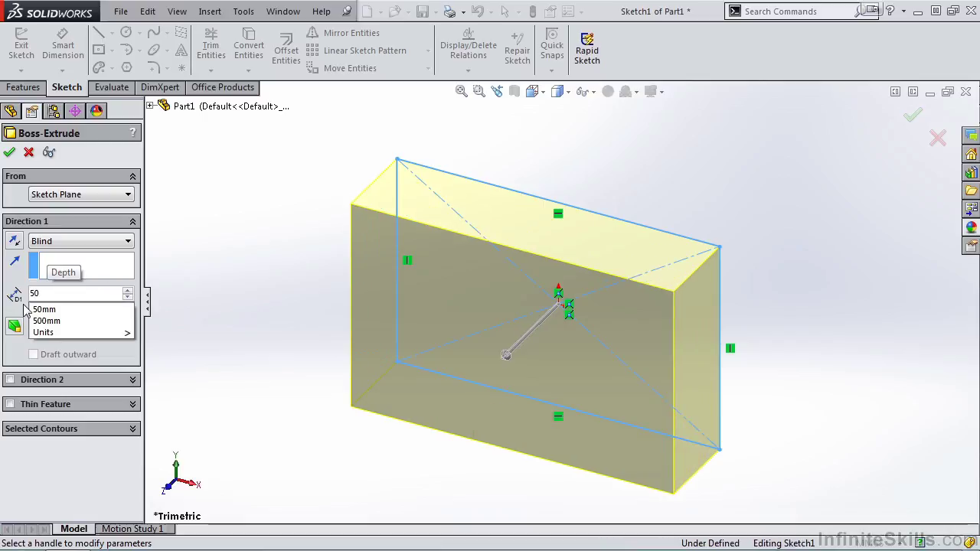
key("Return")
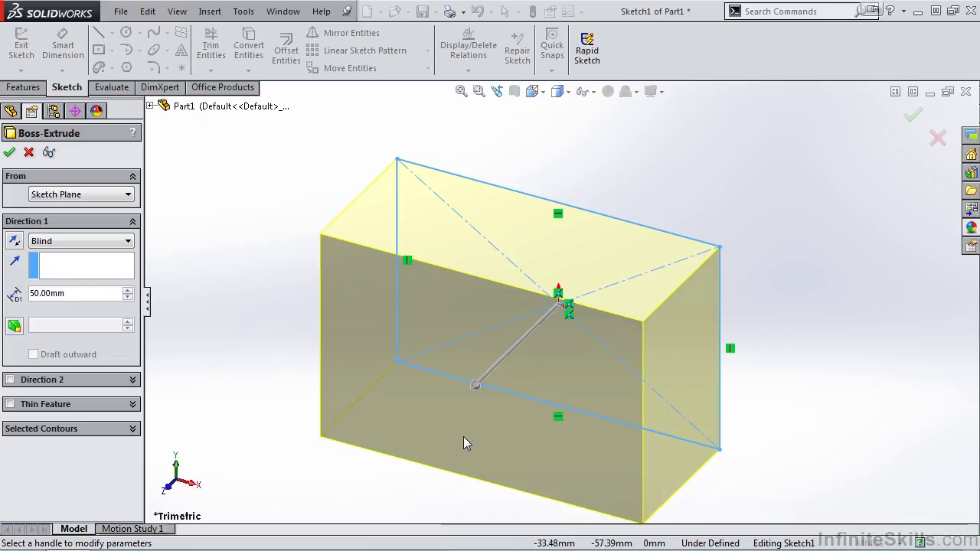
Set the extrusion depth to 40 mm using the handle on the model, and flip the extrusion direction and back.
left_click(477, 389)
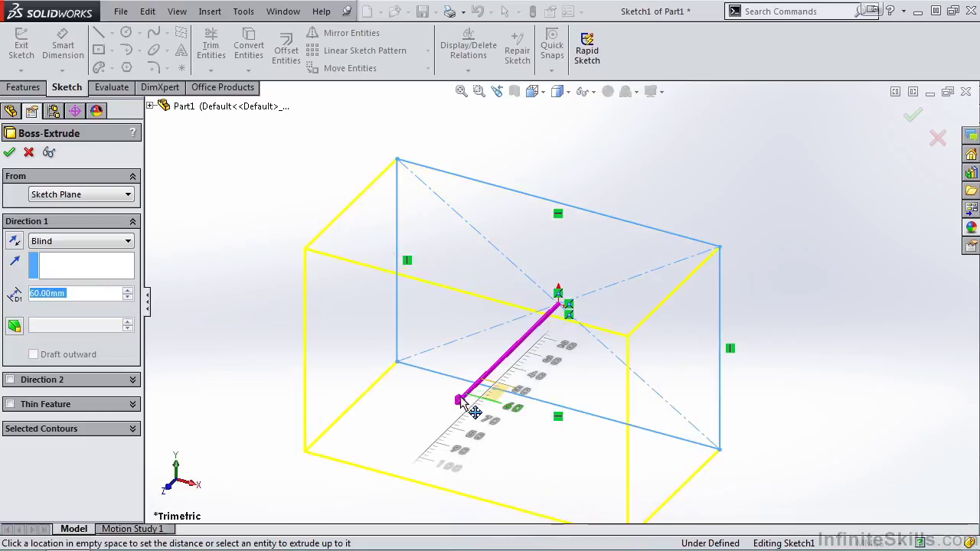
mouse_move(436, 417)
left_mouse_down()
mouse_move(387, 455)
mouse_move(622, 219)
mouse_move(467, 366)
mouse_move(489, 369)
left_mouse_up()
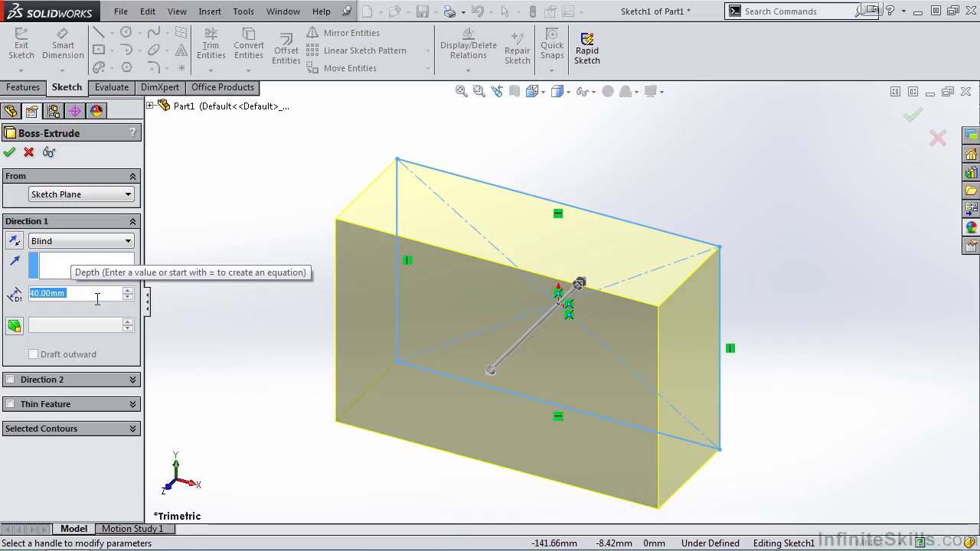
left_click(15, 242)
left_click(15, 242)
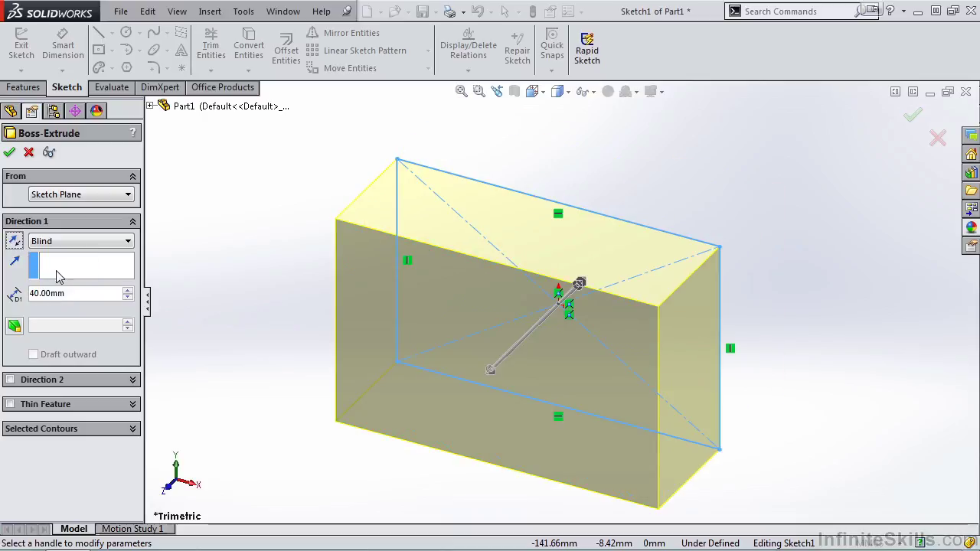
Try a 7-degree draft on the extrusion with Draft outward enabled, and turn the draft off again.
left_click(14, 326)
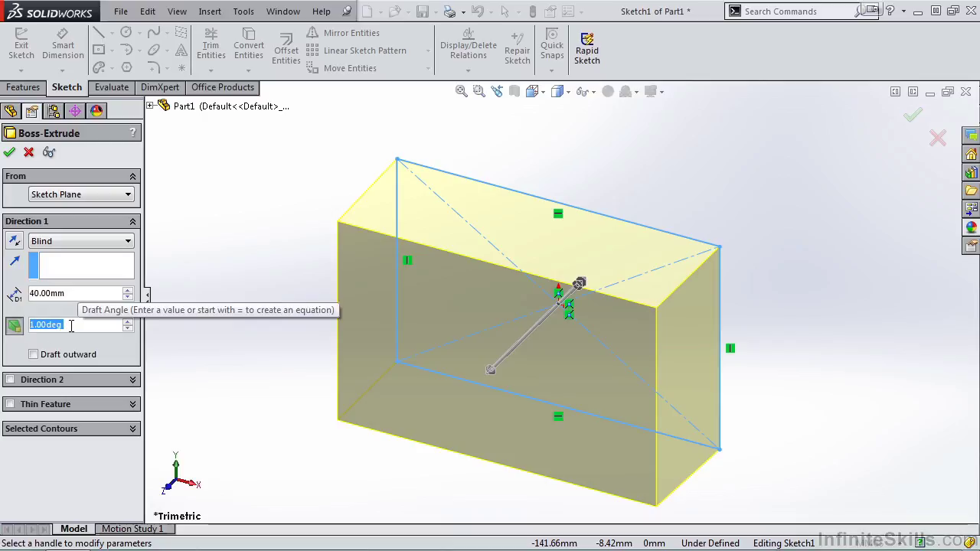
left_click(128, 322)
left_click(128, 322)
left_click(128, 322)
left_click(128, 322)
left_click(128, 323)
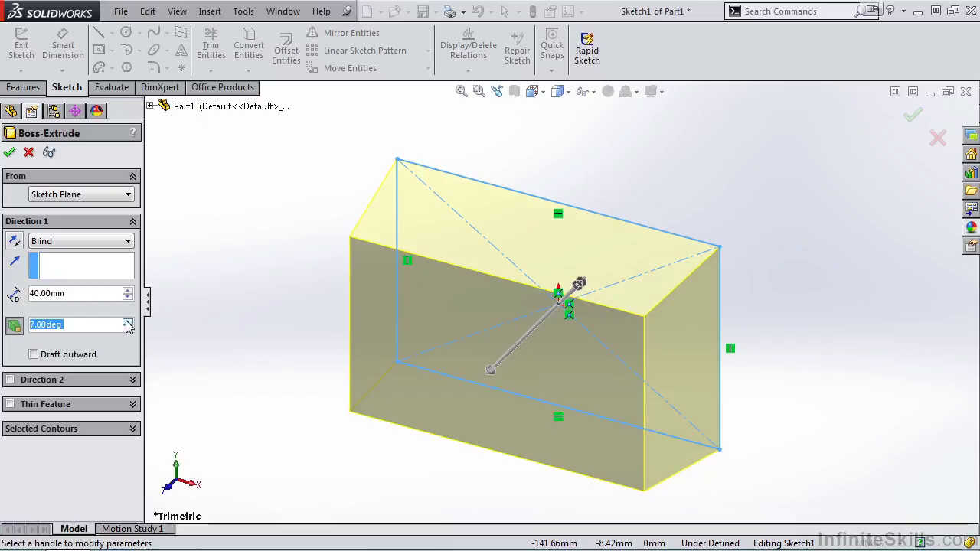
left_click(34, 355)
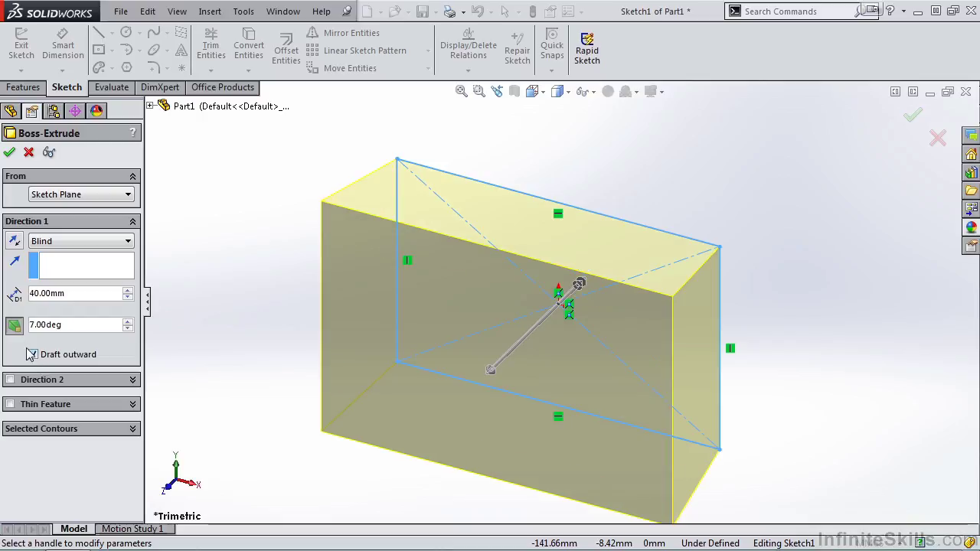
left_click(14, 327)
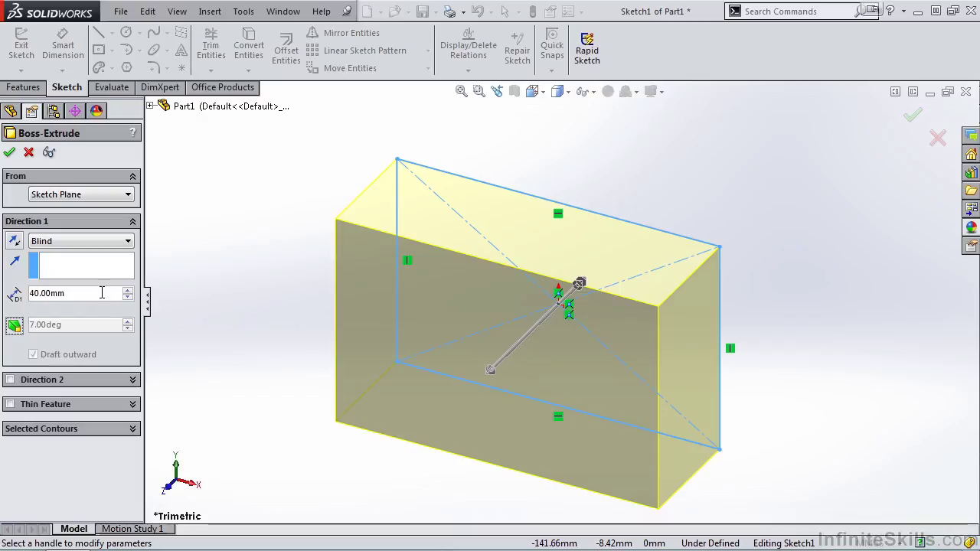
Try the Mid Plane end condition for the extrusion, and restore it to Blind.
left_click(129, 242)
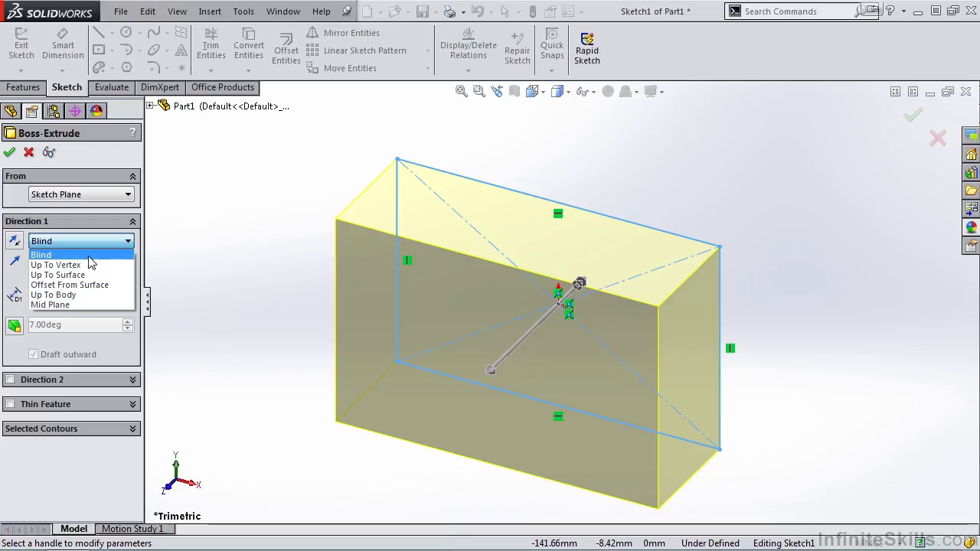
left_click(76, 305)
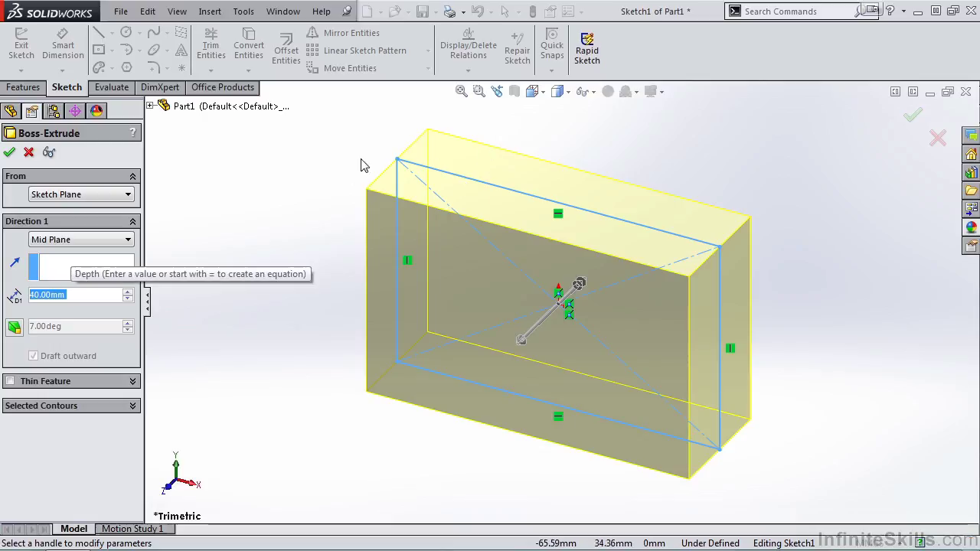
left_click(129, 241)
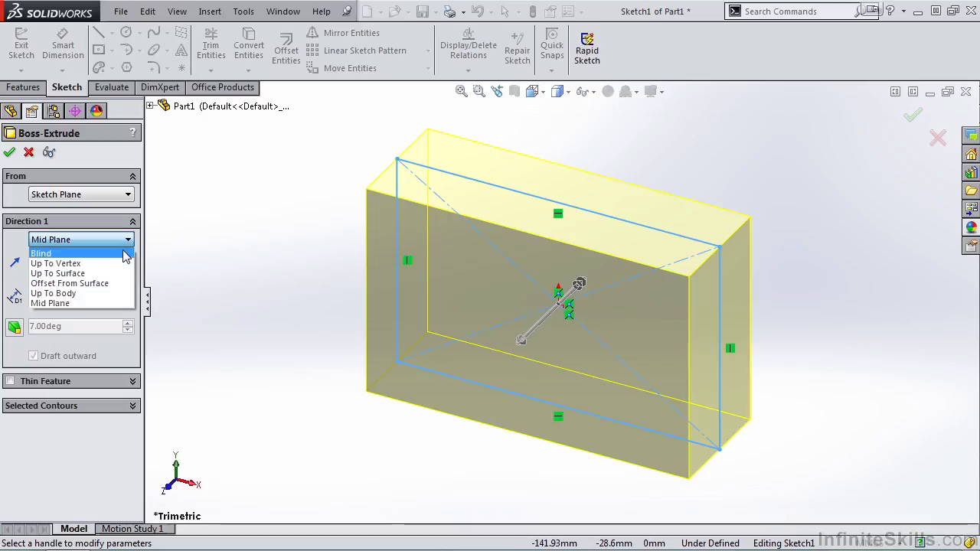
left_click(123, 250)
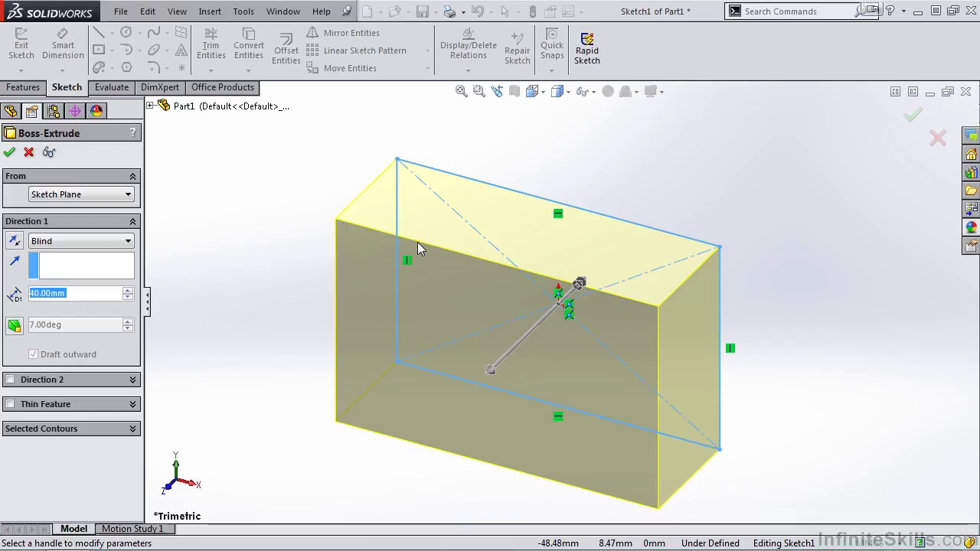
Try a second extrusion direction with a Blind depth of 20 mm, and disable Direction 2 again.
left_click(10, 380)
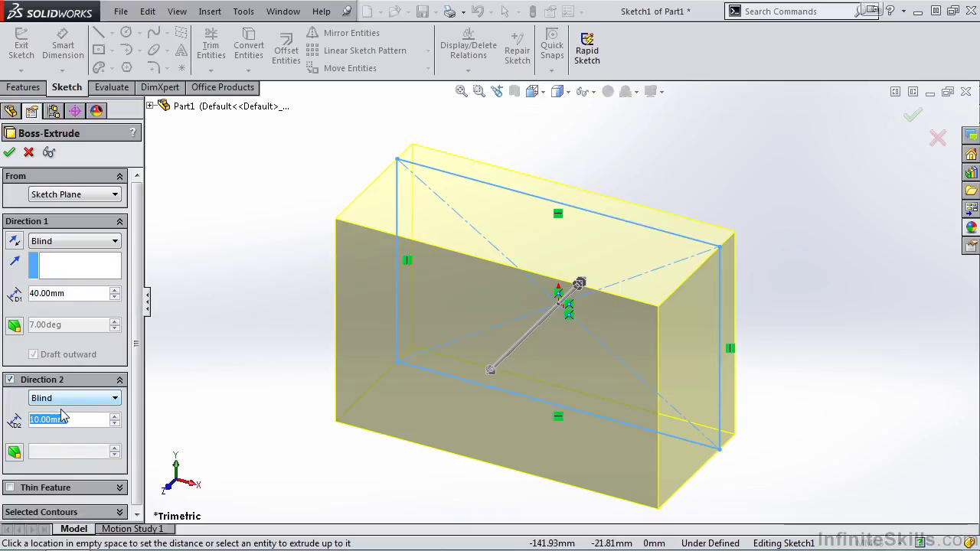
type("20")
mouse_move(113, 435)
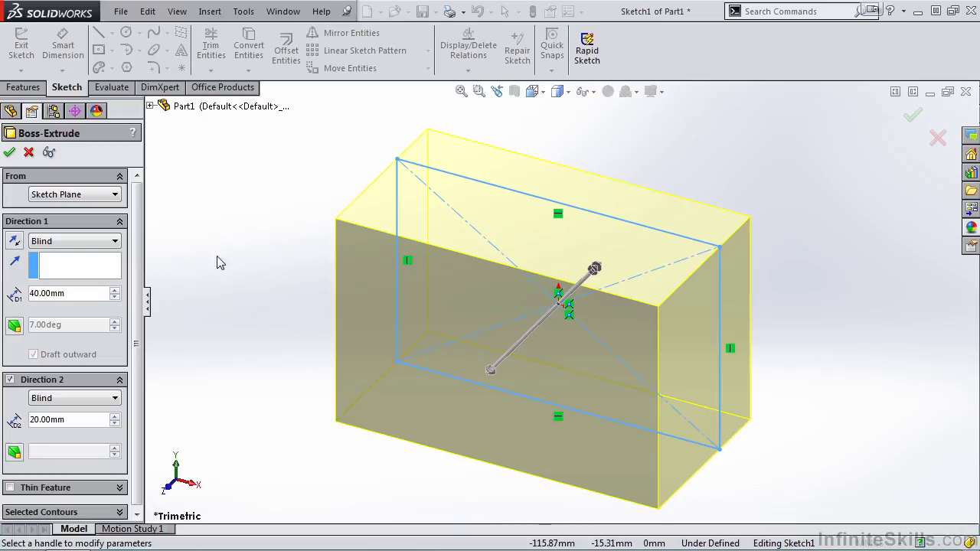
scroll(141, 285, "down", 1)
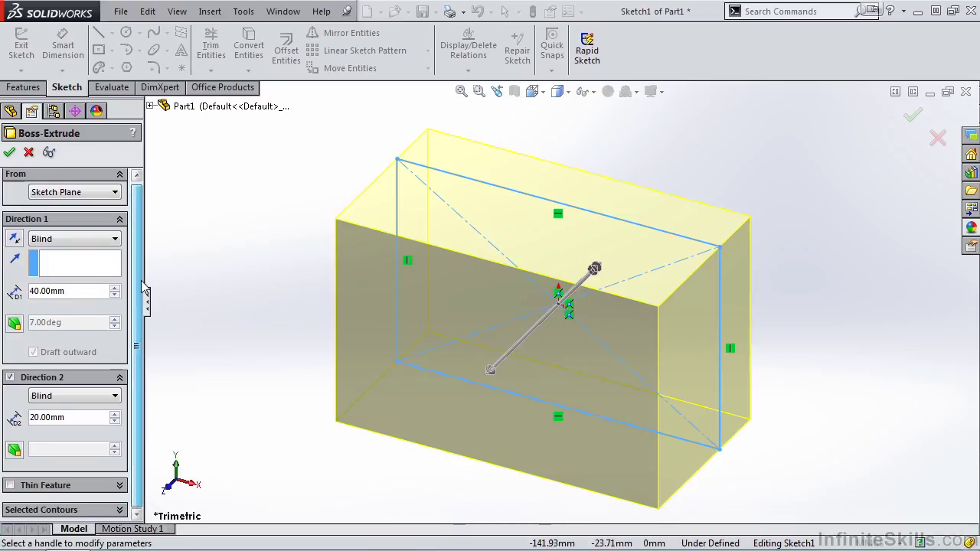
left_click(115, 396)
left_click(111, 410)
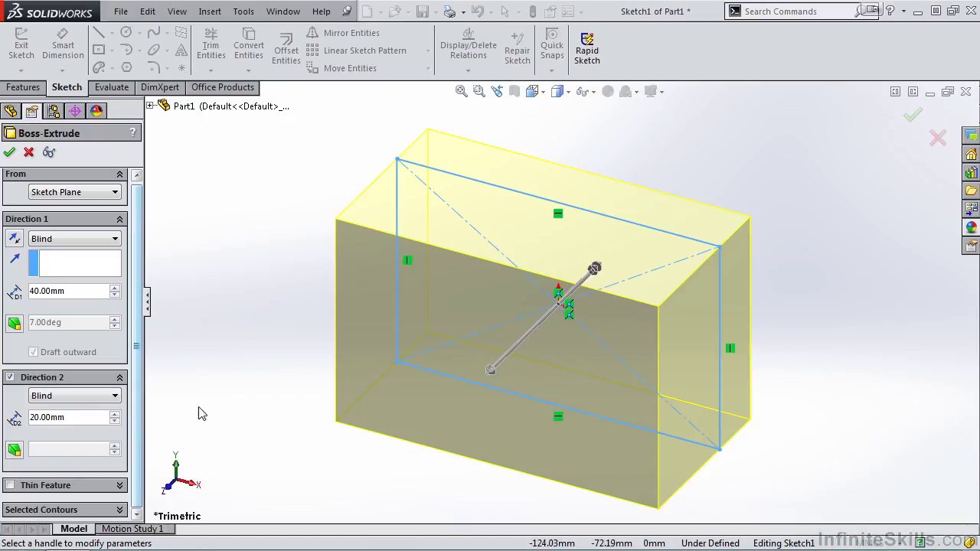
left_click(10, 377)
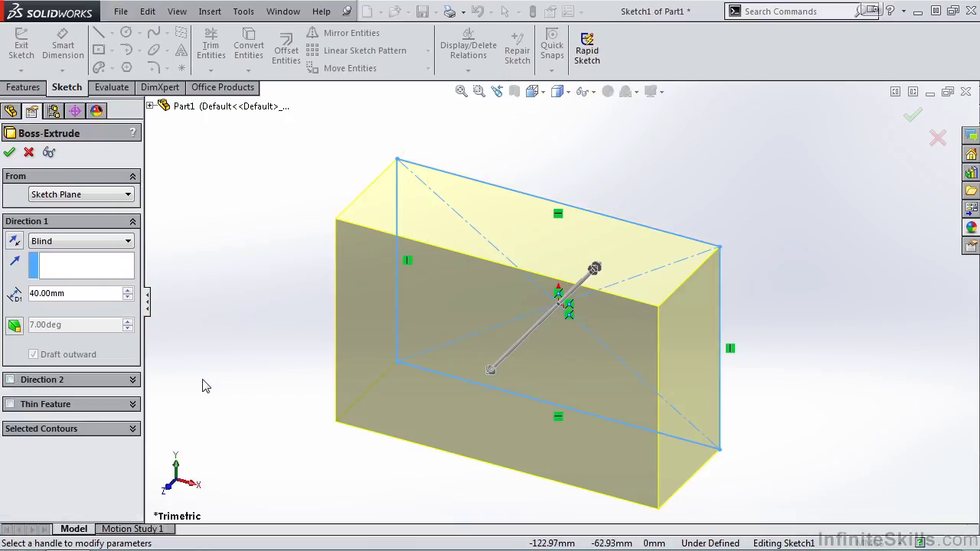
Accept the 40 mm Blind extrusion of the rectangle and clear the selection.
left_click(9, 154)
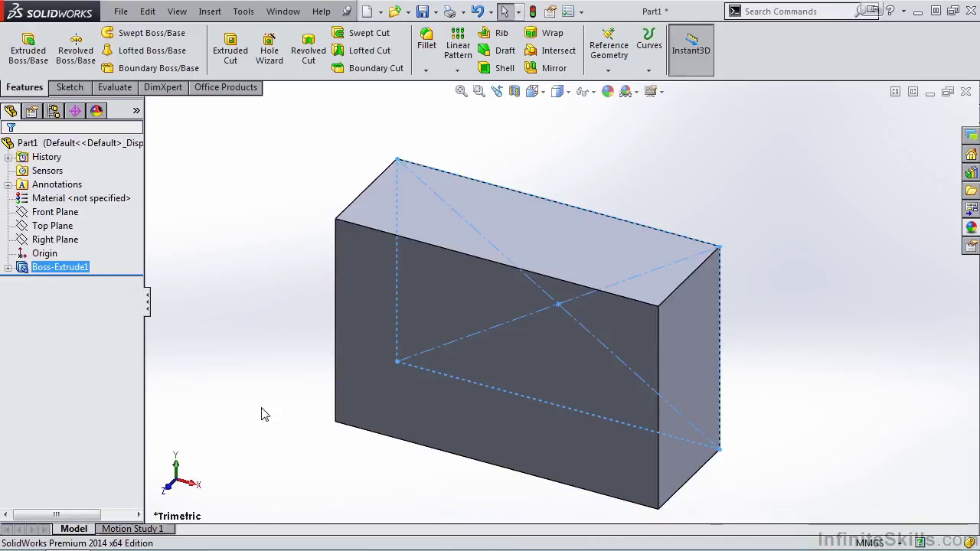
left_click(268, 374)
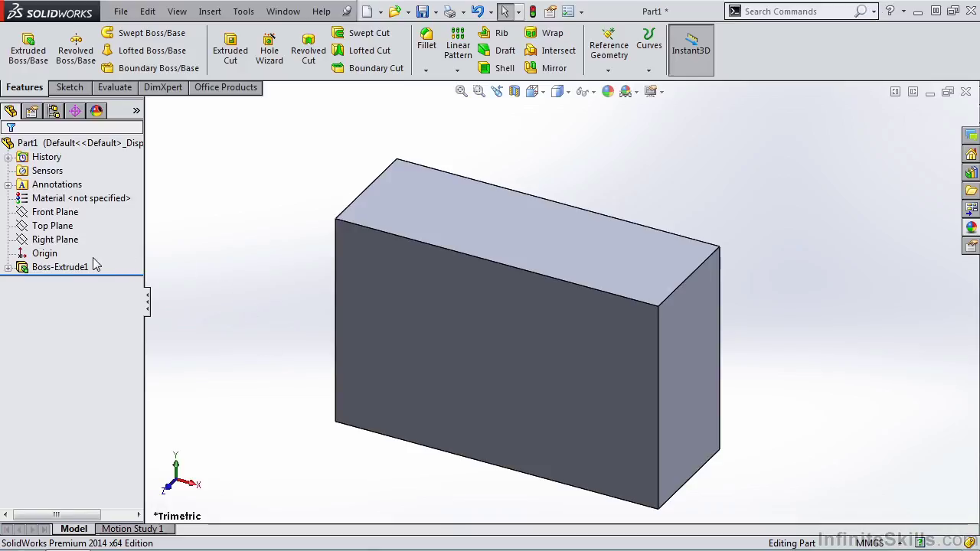
Edit the sketch under the boss extrusion and dimension the rectangle's upper horizontal edge to 100 mm.
left_click(8, 270)
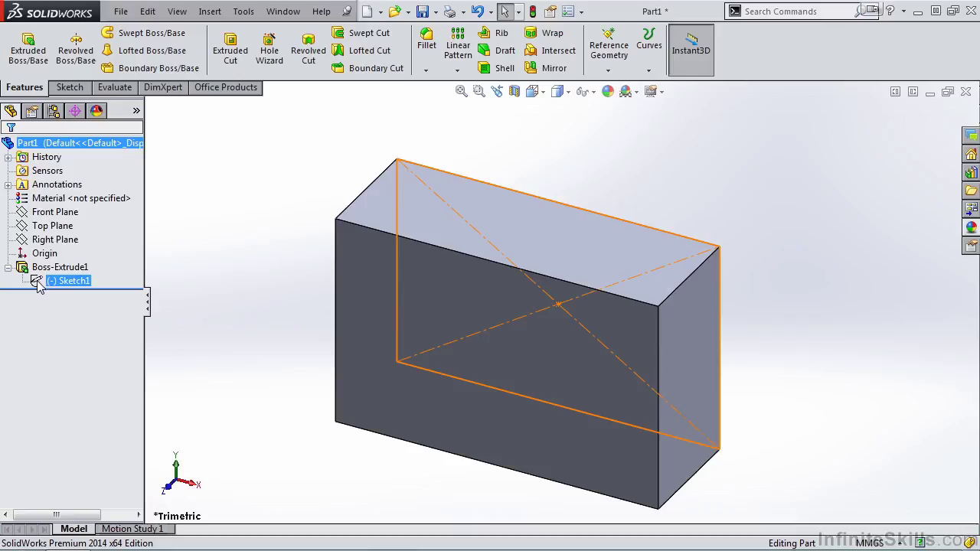
left_click(38, 284)
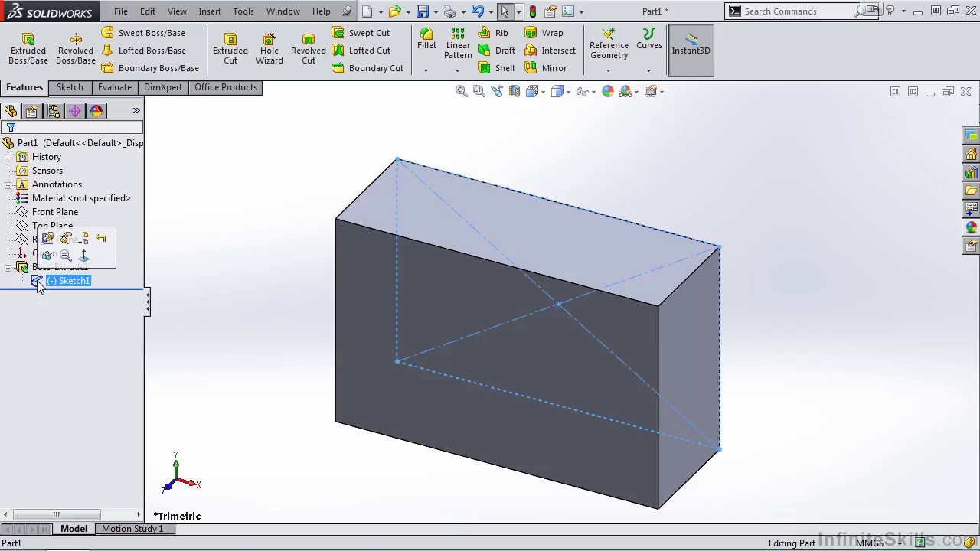
left_click(48, 239)
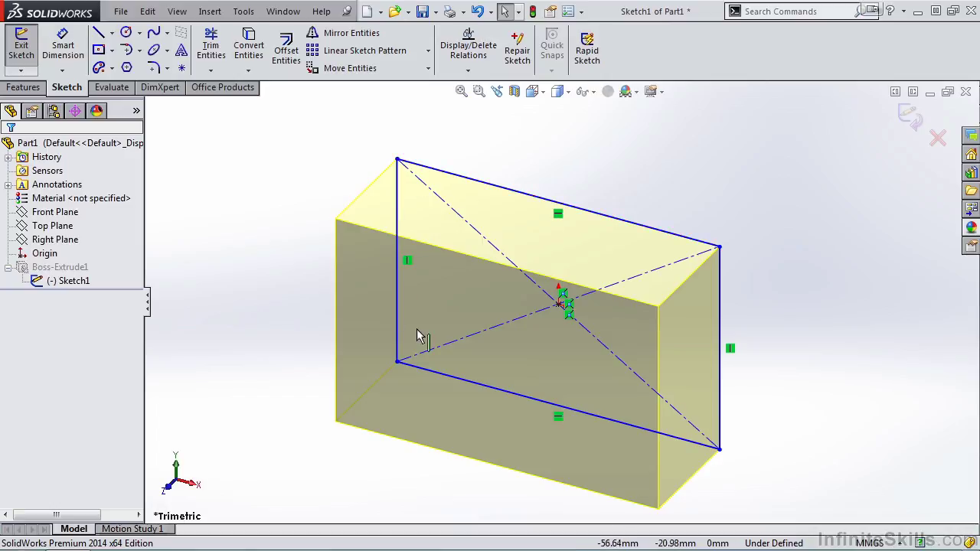
left_click(63, 46)
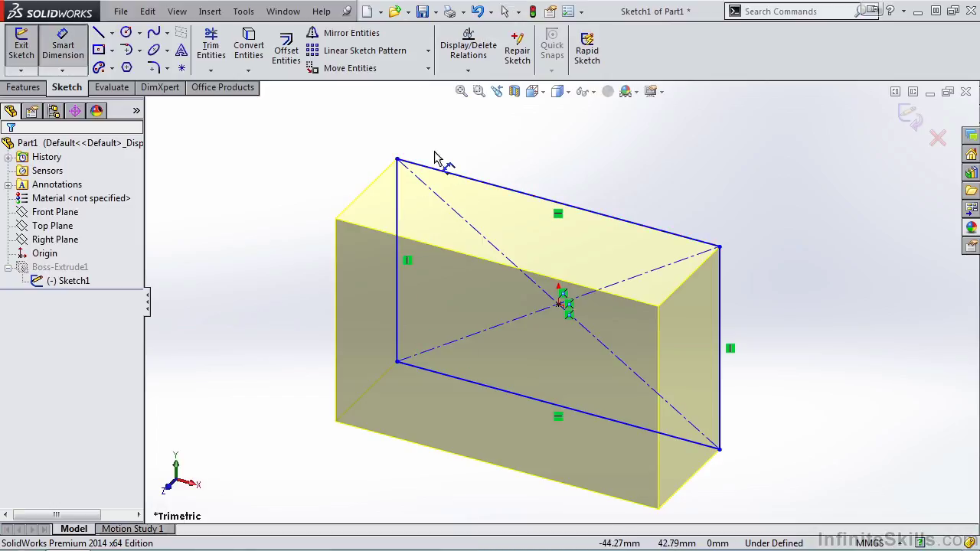
left_click(481, 184)
left_click(548, 161)
type("100")
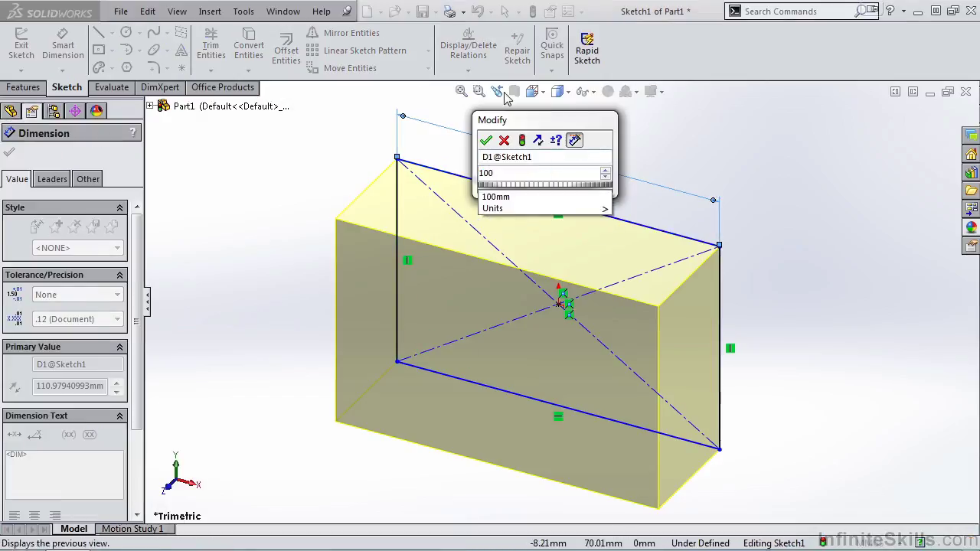
left_click(487, 141)
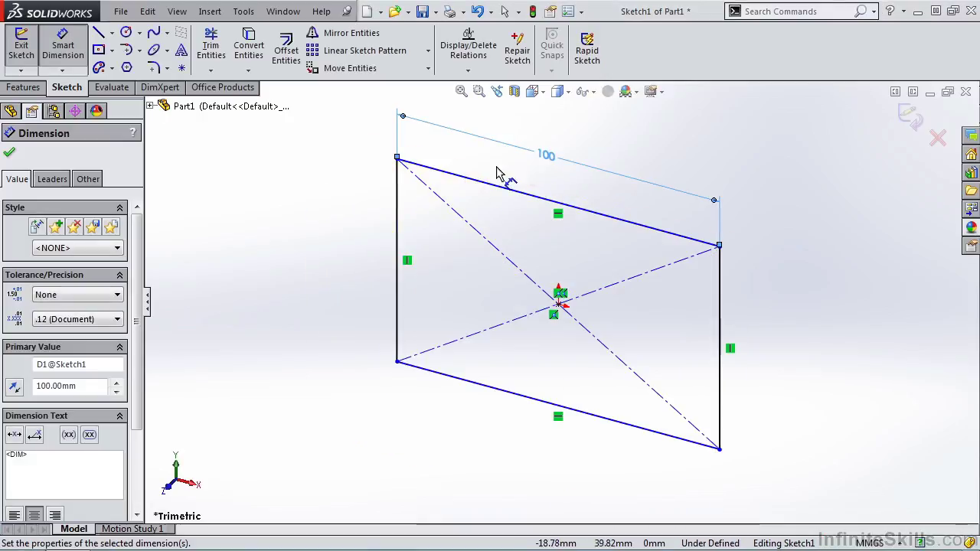
Exit the sketch and edit the boss extrusion, setting its Blind depth to 50 mm.
left_click(911, 116)
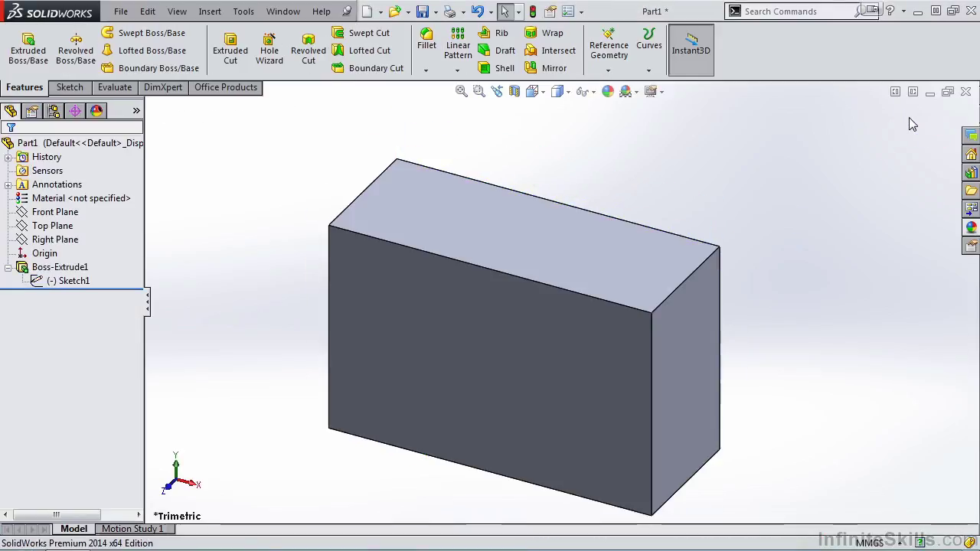
left_click(59, 201)
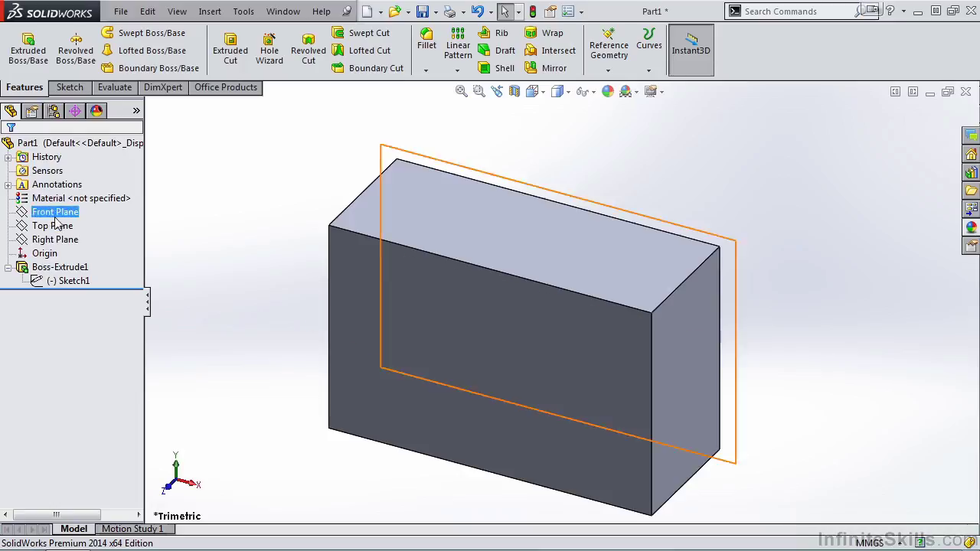
left_click(60, 268)
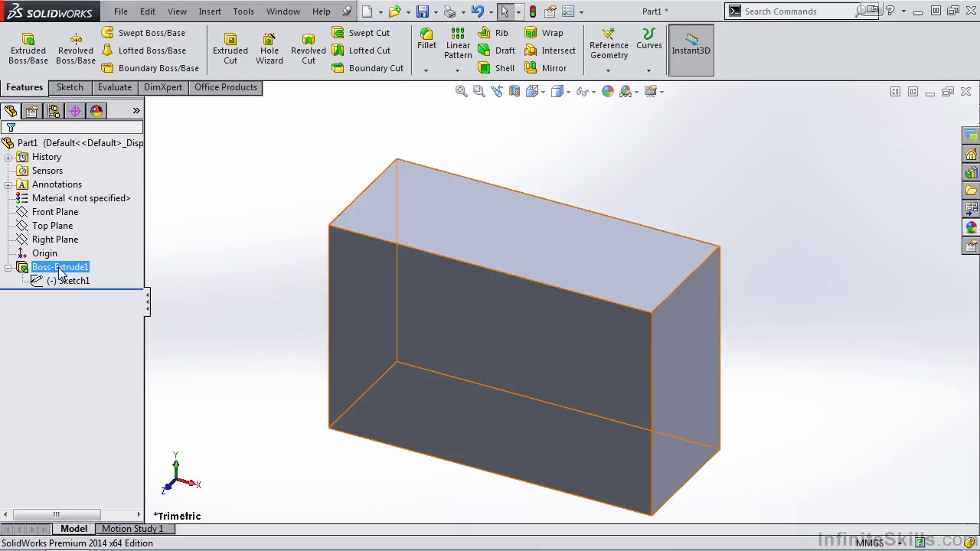
left_click(60, 269)
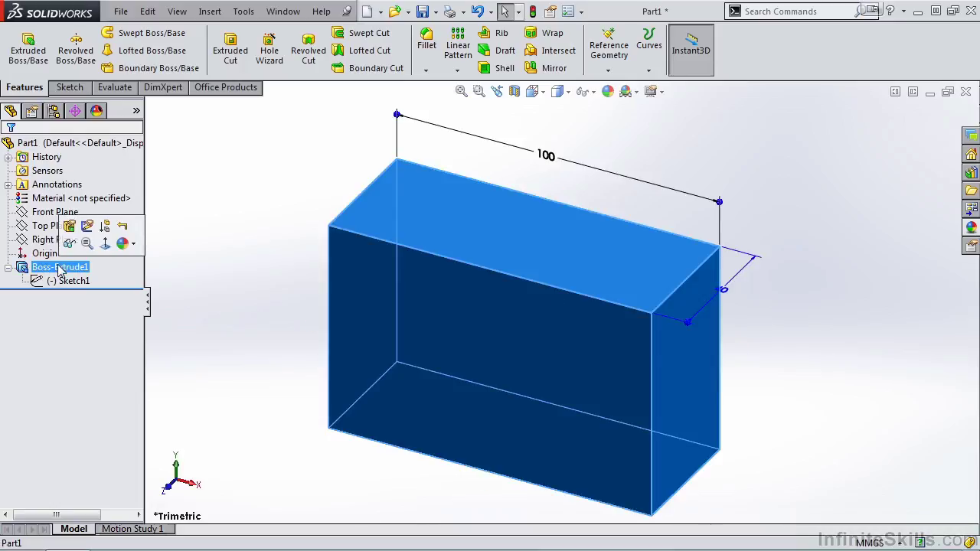
left_click(69, 227)
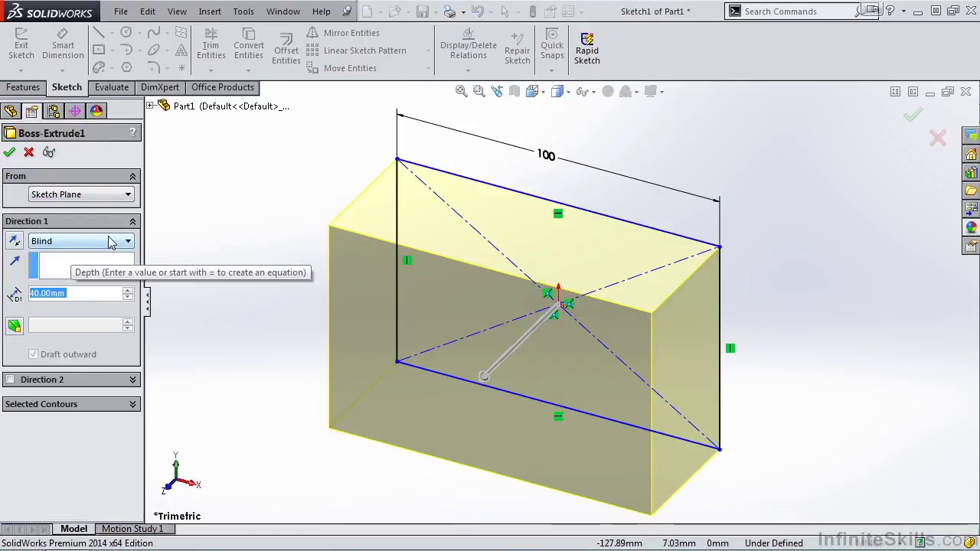
left_click(78, 292)
left_click_drag(78, 293, 29, 292)
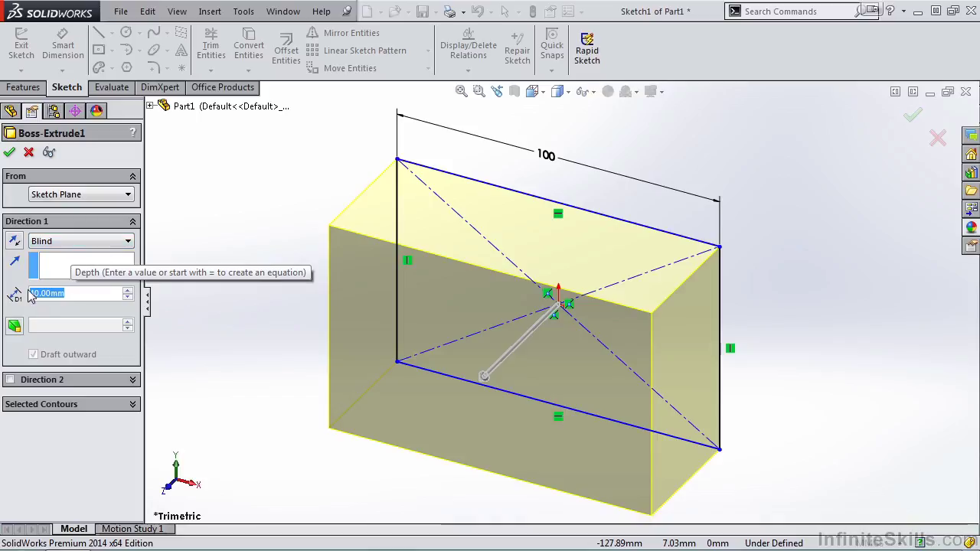
type("50")
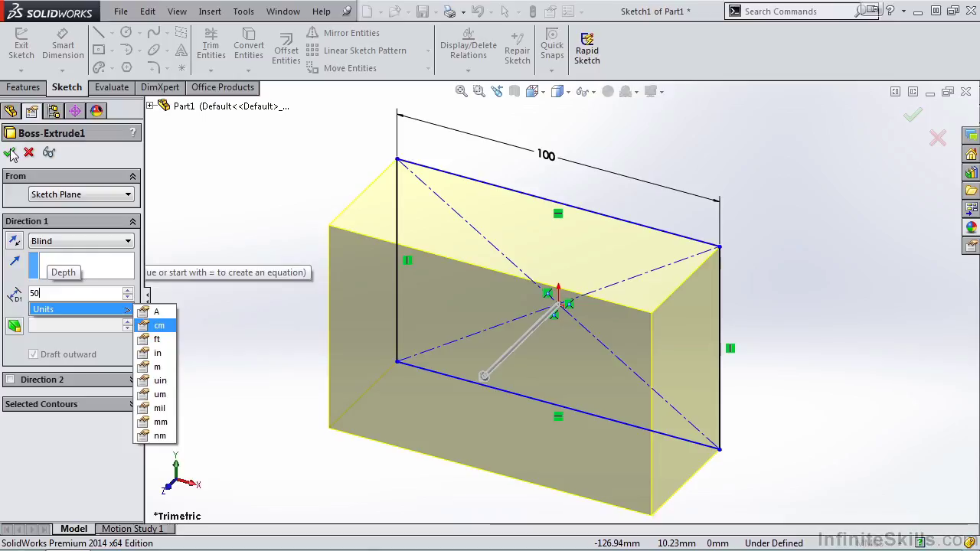
key("Return")
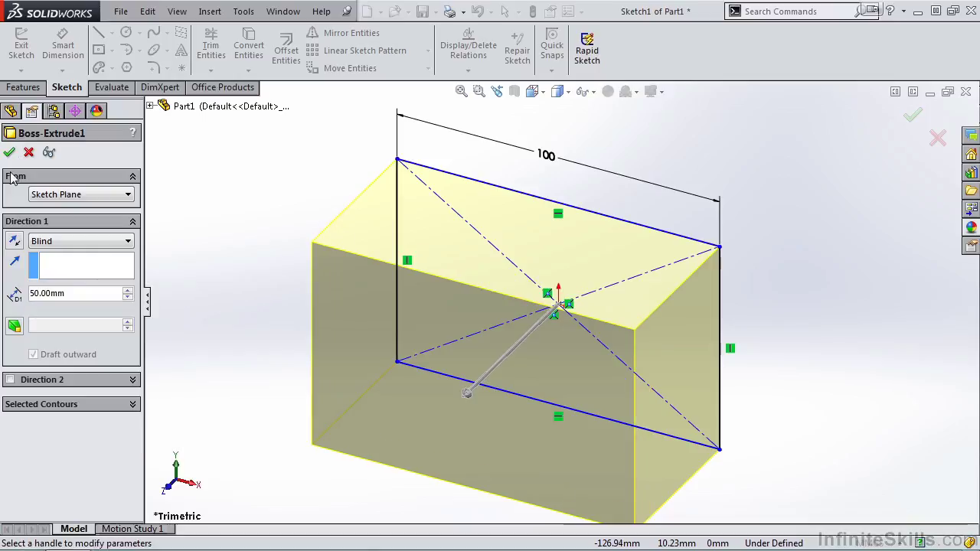